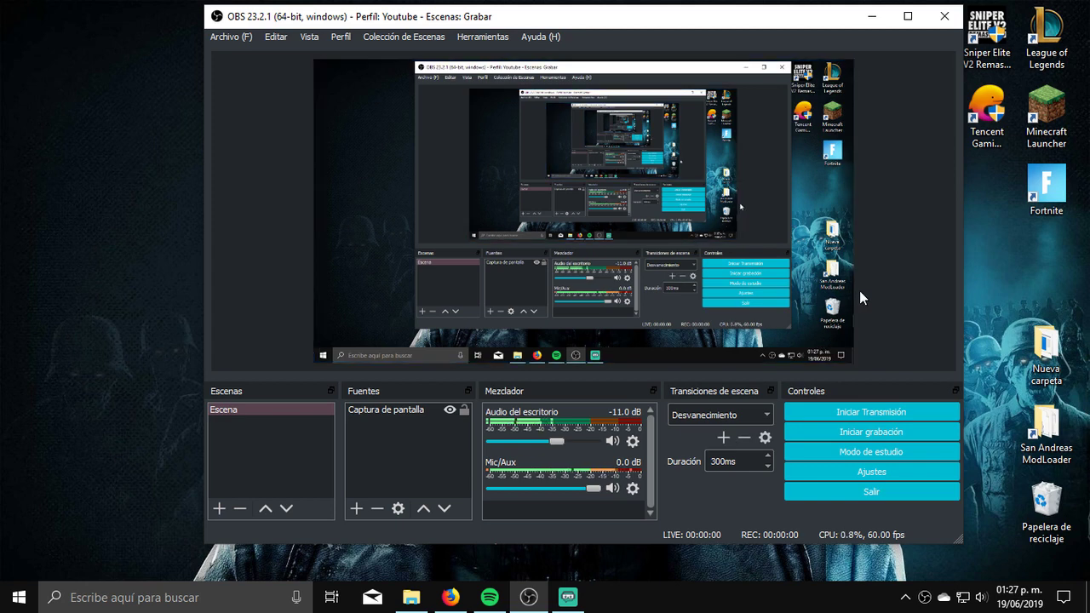
- Start a test recording of the captured desktop to check the encoder load, and stop it after a few seconds
left_click(884, 430)
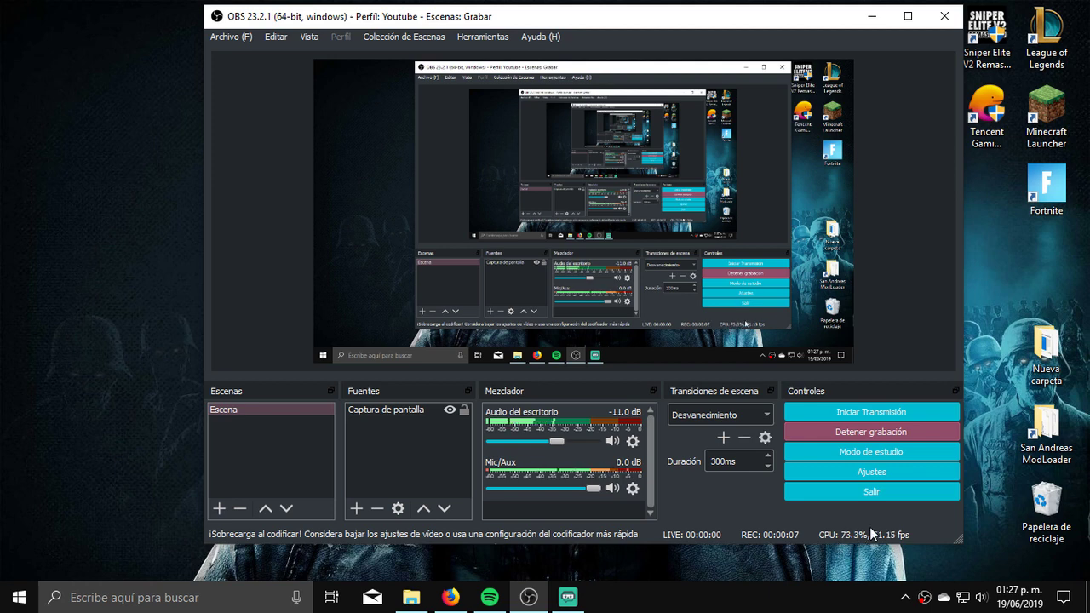
left_click(826, 433)
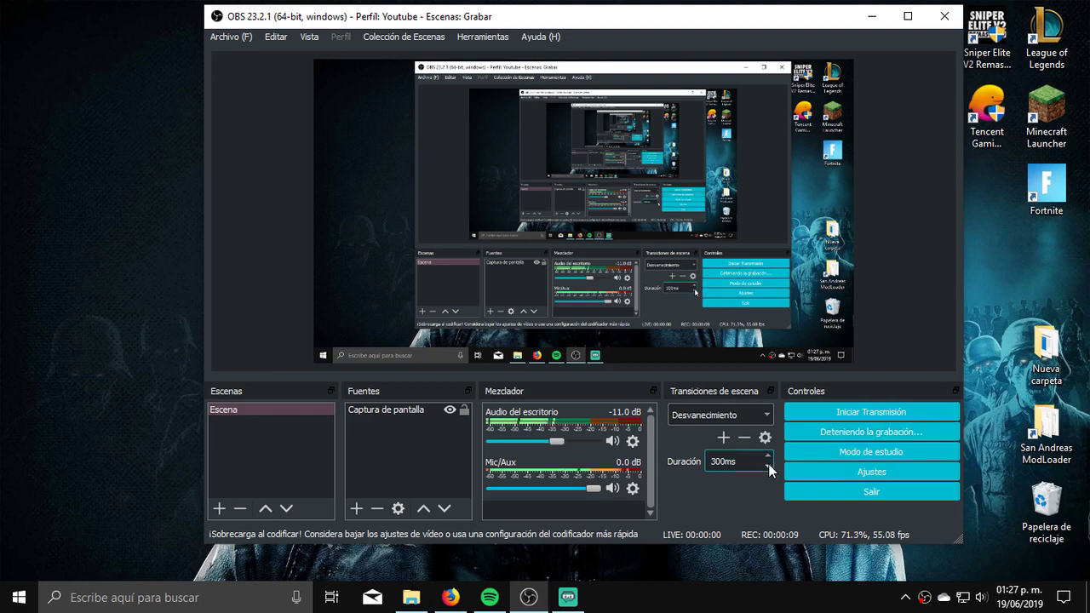
- Open the video settings and set the base (canvas) resolution to 1366x768
left_click(894, 479)
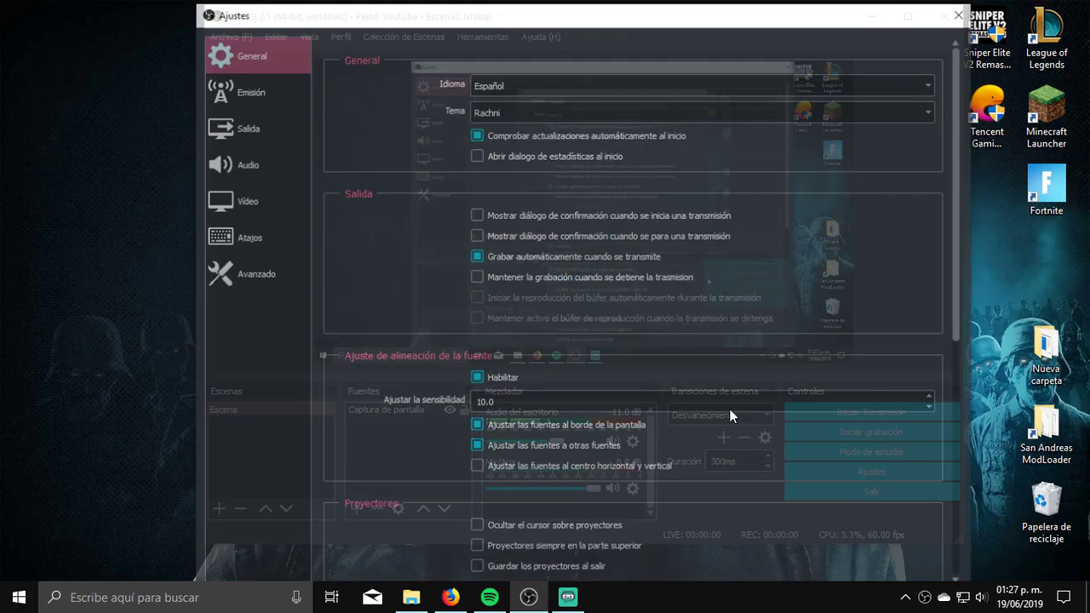
left_click(256, 206)
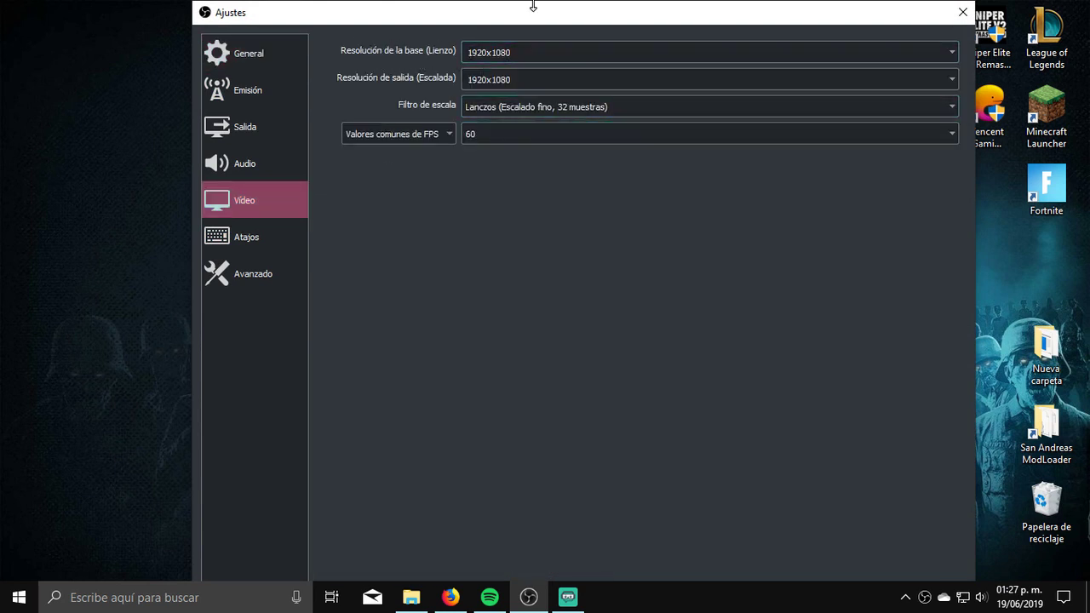
left_click_drag(532, 15, 513, 52)
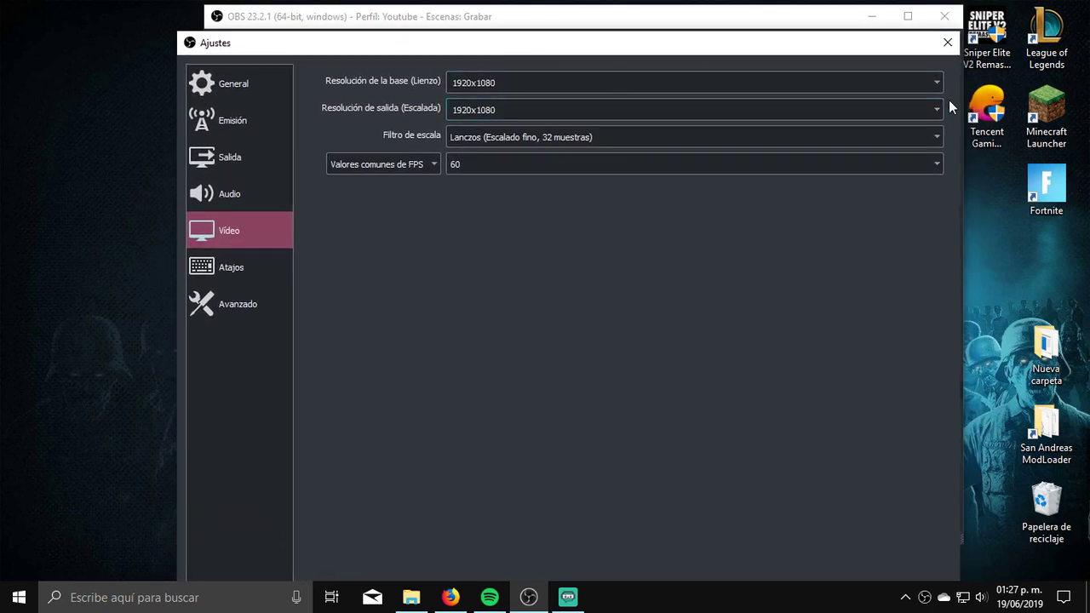
left_click(936, 86)
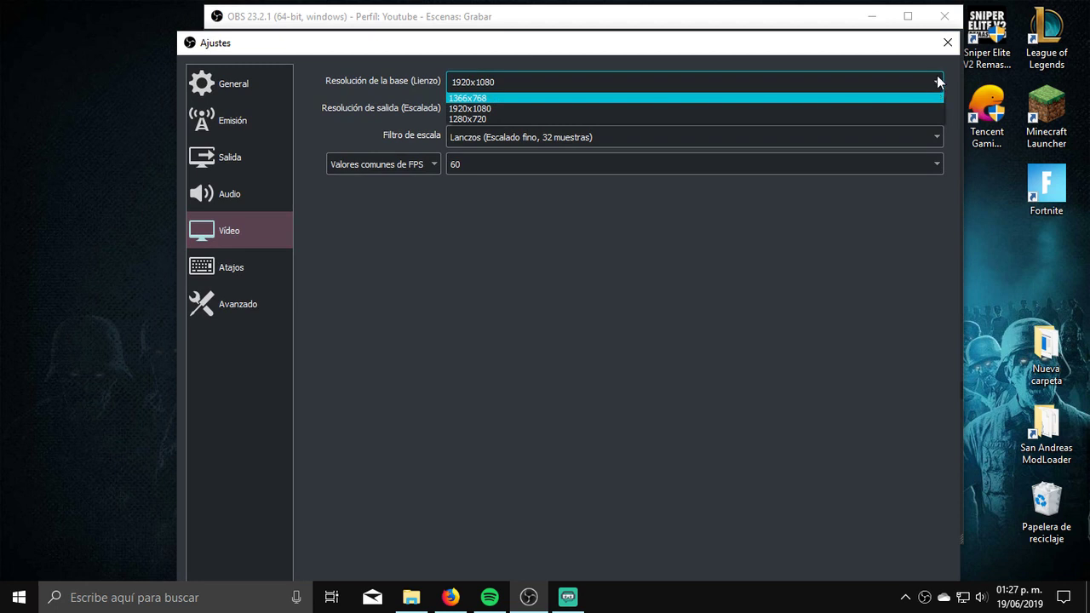
left_click(476, 100)
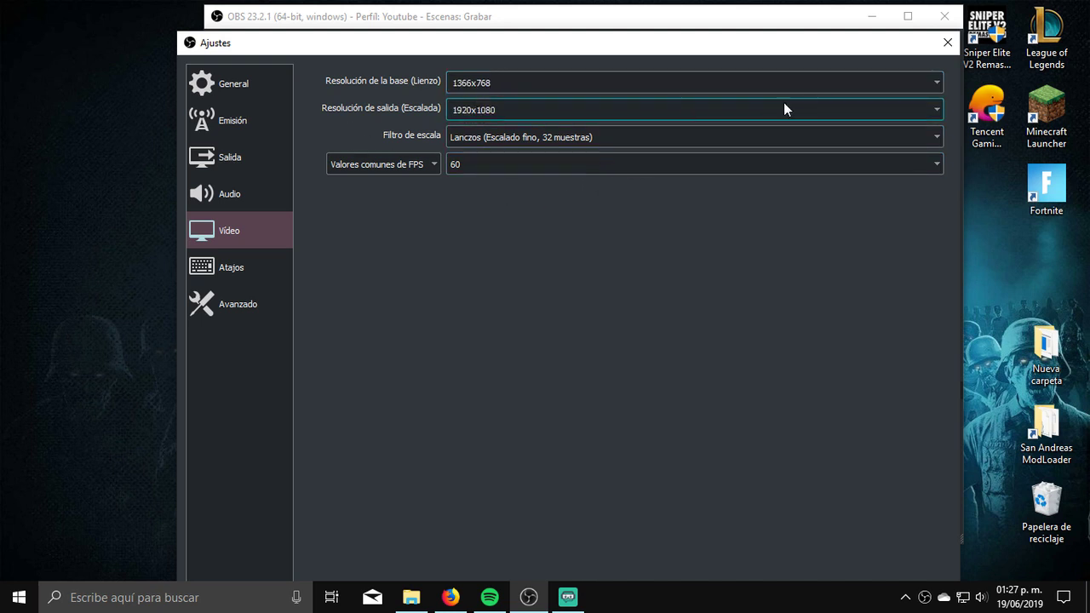
- Set the scaled output resolution to the custom value 1280x720
left_click(937, 112)
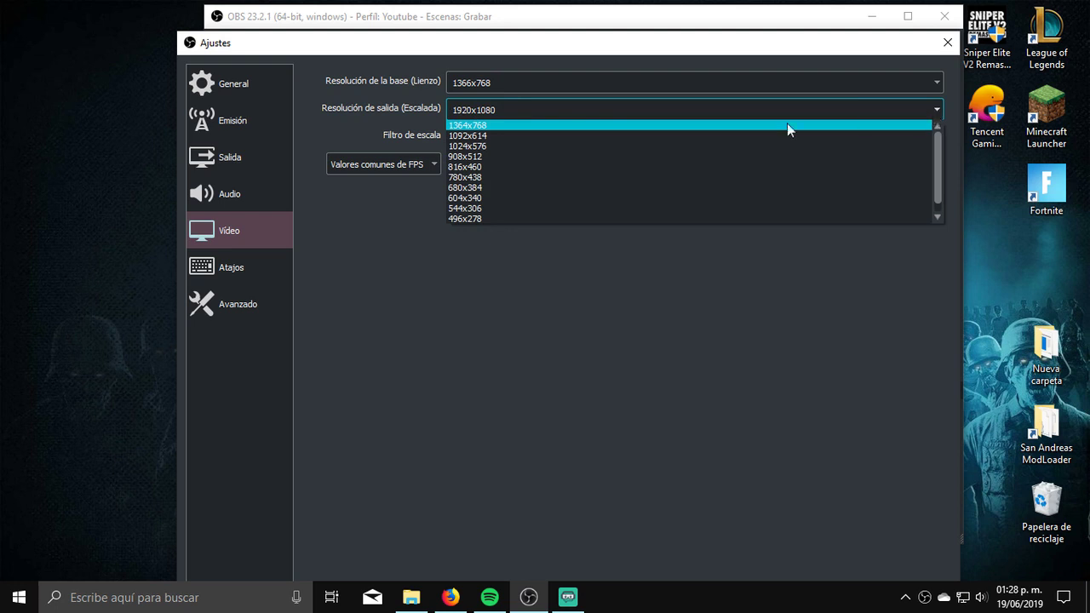
left_click(520, 112)
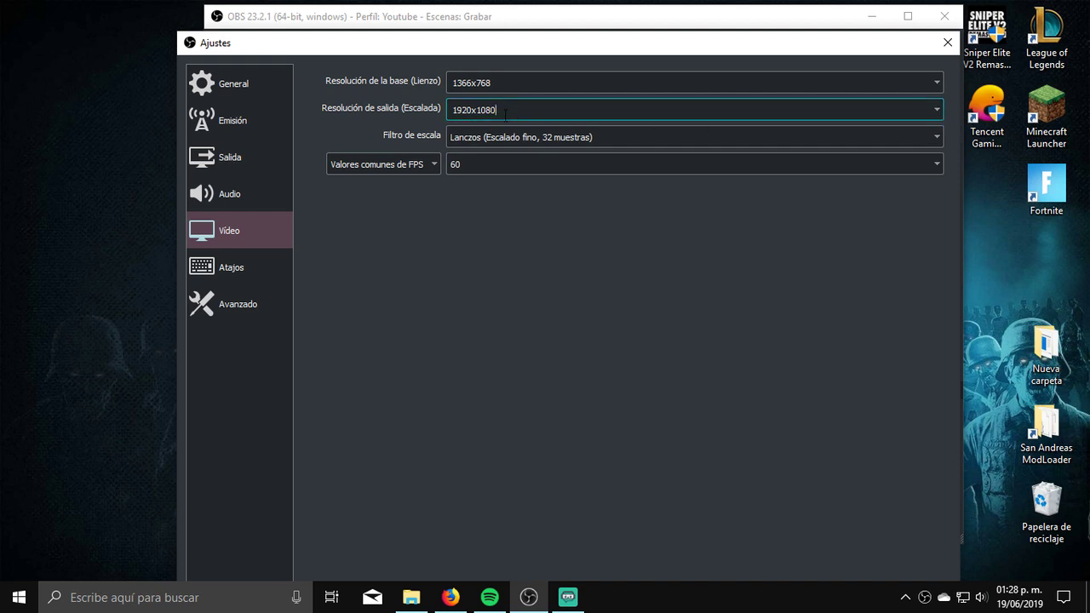
double_click(512, 107)
type("1364x768")
key("shift+Left")
key("shift+Left")
key("shift+Left")
key("shift+Left")
key("shift+Left")
key("shift+Left")
key("shift+Left")
type("2")
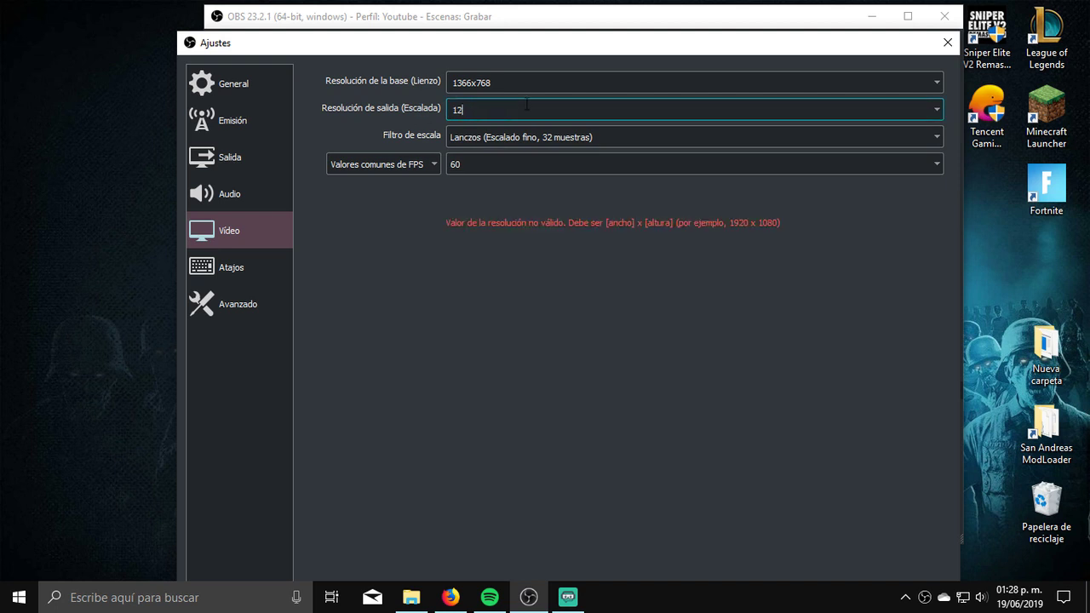
type("80x720")
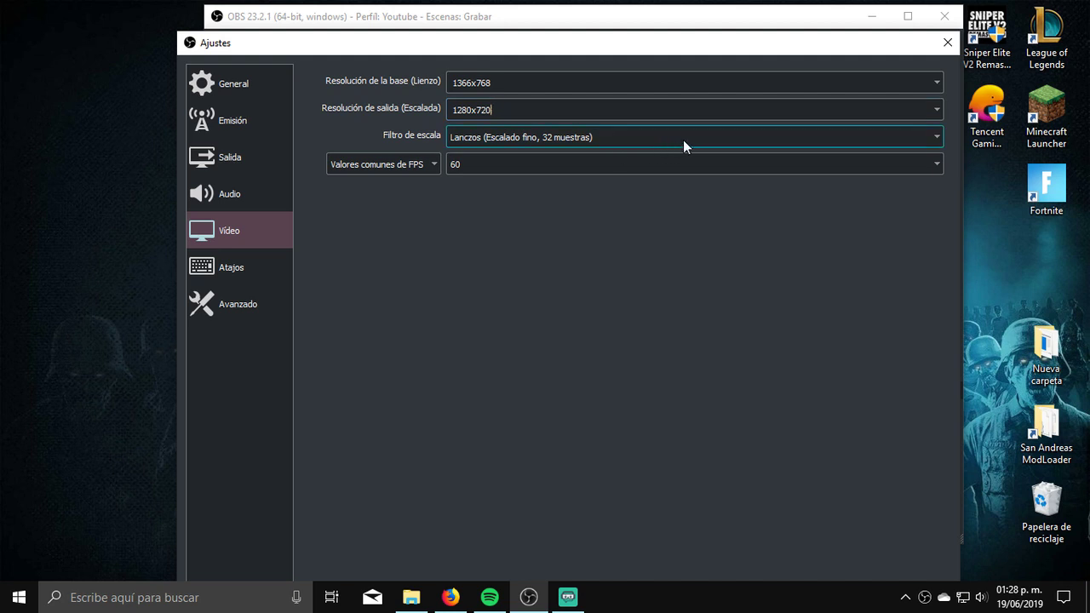
- Choose Lanczos (32 samples) as the scale filter and set the common FPS value to 30
left_click(465, 141)
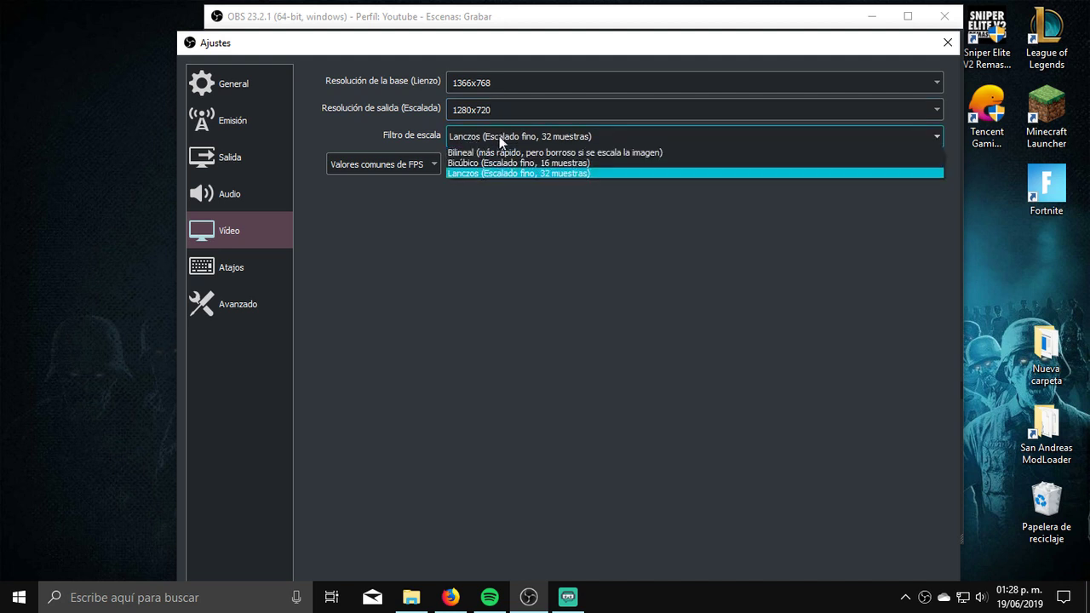
left_click(536, 175)
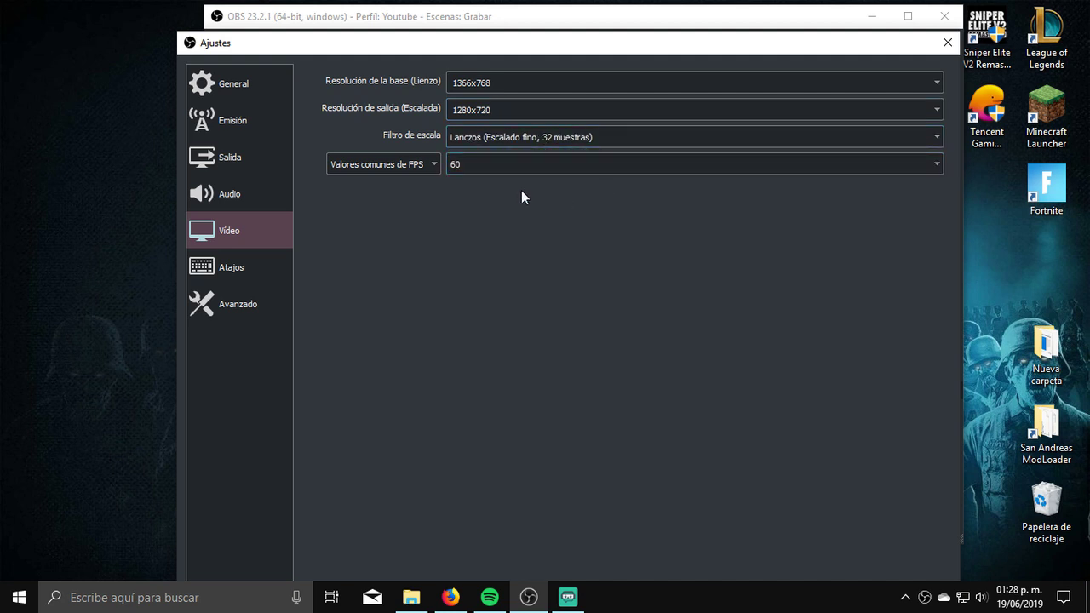
left_click(486, 166)
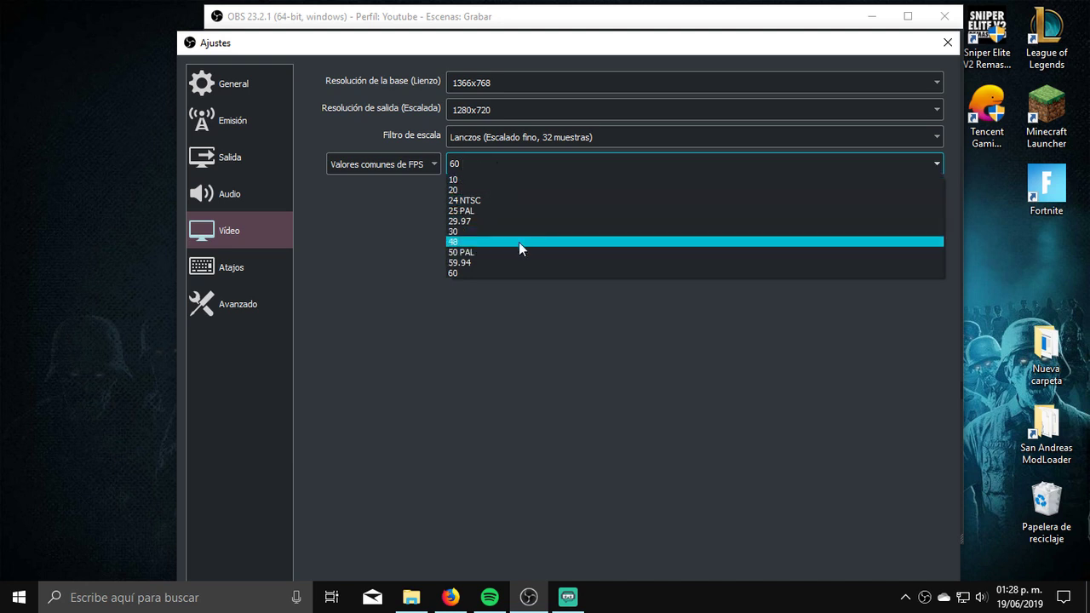
left_click(456, 232)
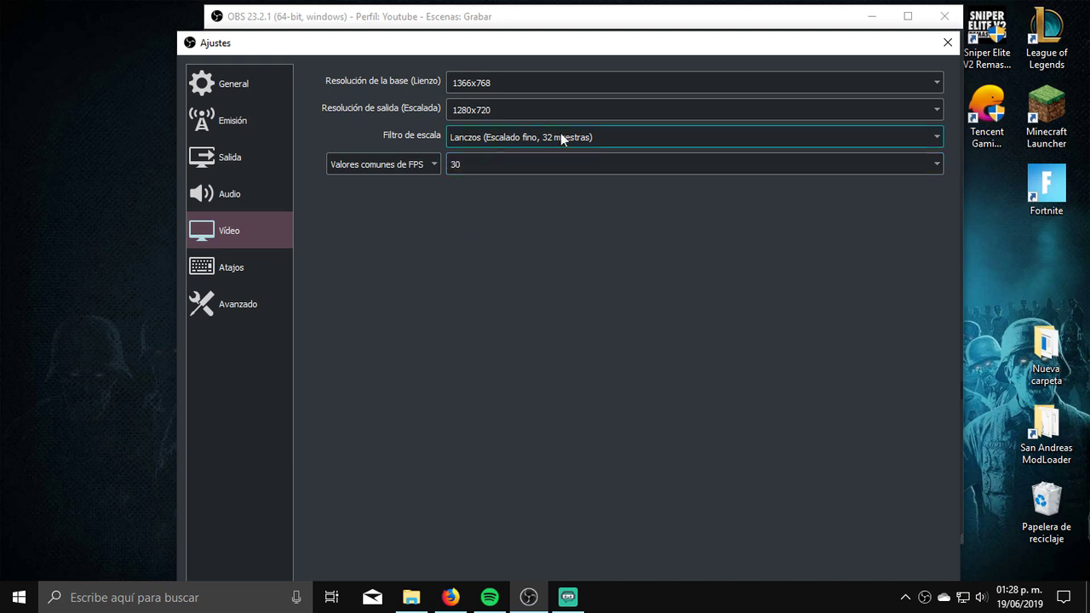
- Recheck the 1280x720 output resolution, reselect 30 as the FPS value and apply the video settings
left_click(936, 111)
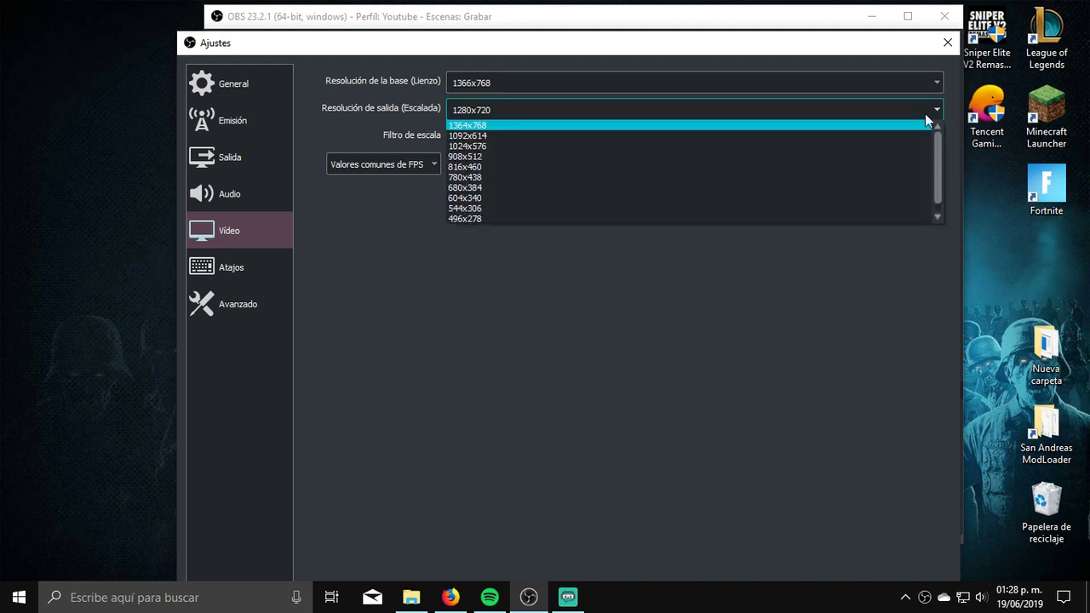
left_click(532, 111)
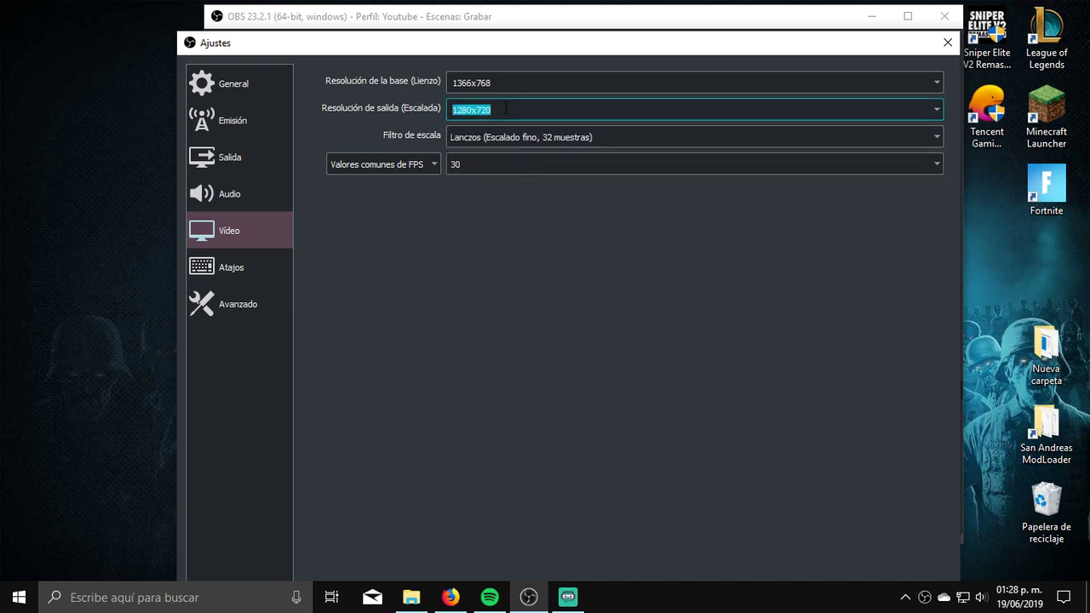
left_click(490, 164)
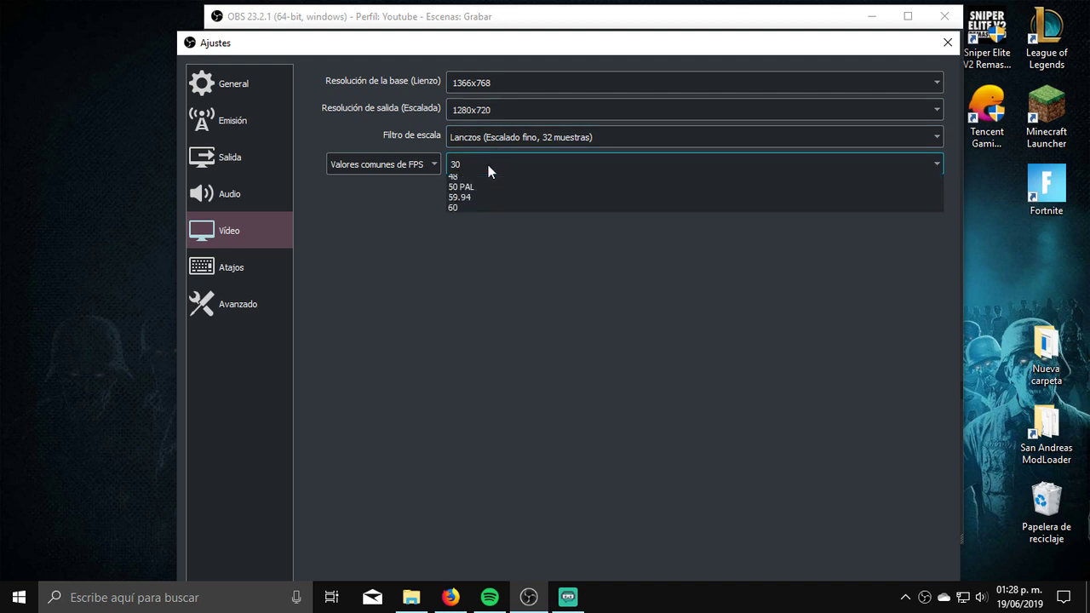
left_click(462, 234)
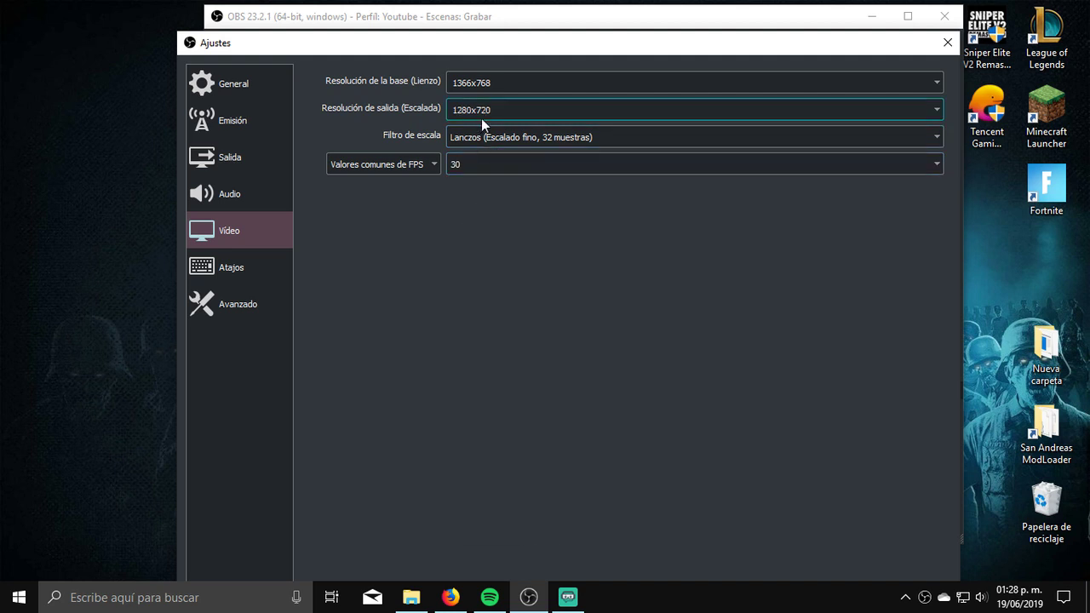
double_click(473, 109)
left_click(470, 163)
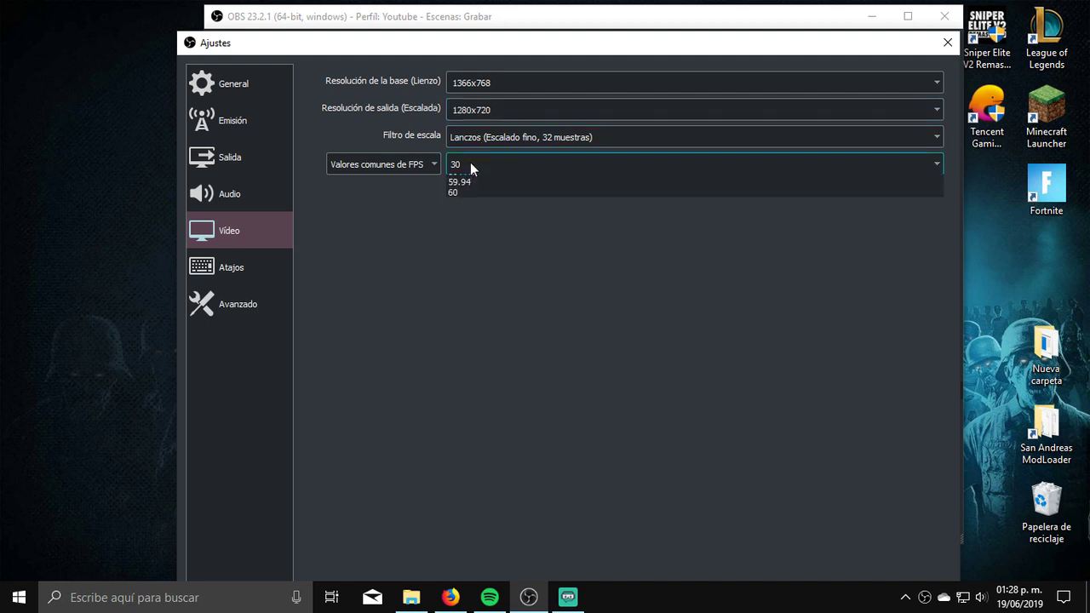
left_click(538, 43)
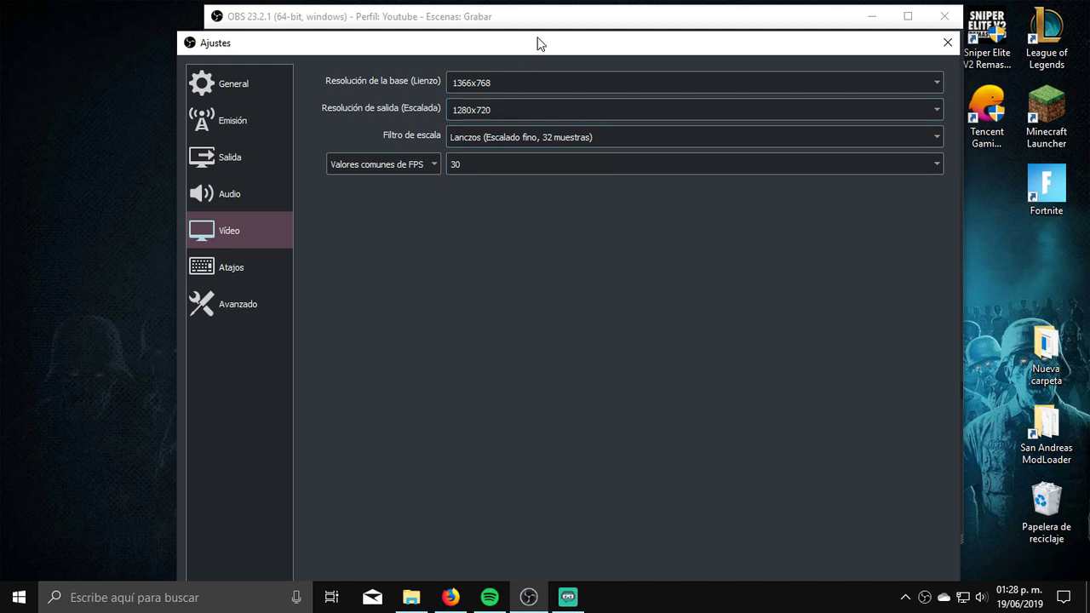
left_click(926, 114)
left_click(452, 109)
mouse_move(576, 33)
left_mouse_down()
mouse_move(582, 124)
mouse_move(552, 26)
mouse_move(595, 34)
left_mouse_up()
left_click(953, 536)
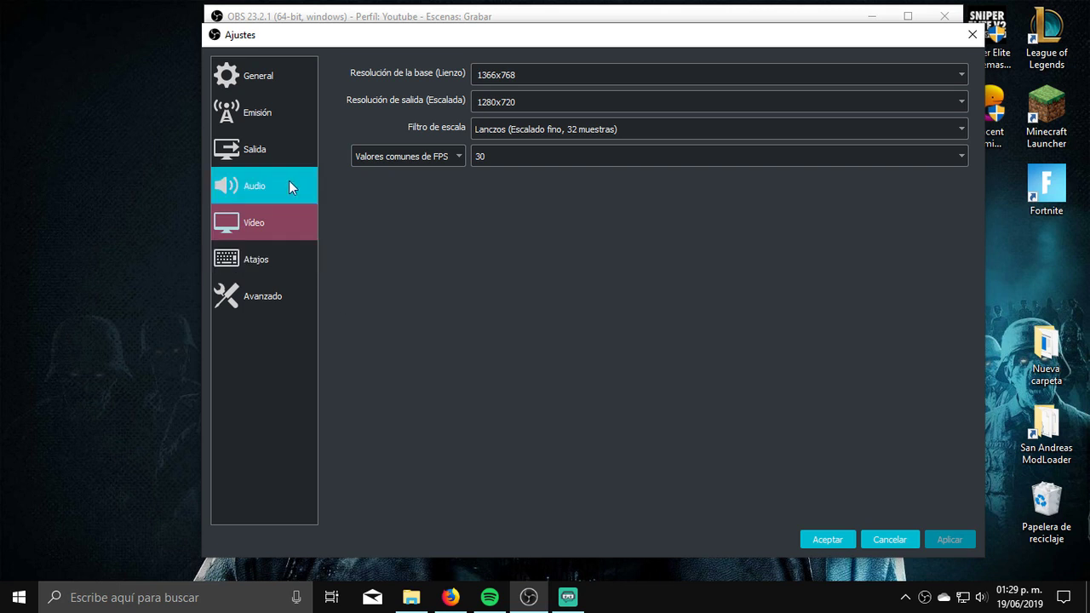
- Open the output settings and set the output mode to Sencillo
left_click(251, 150)
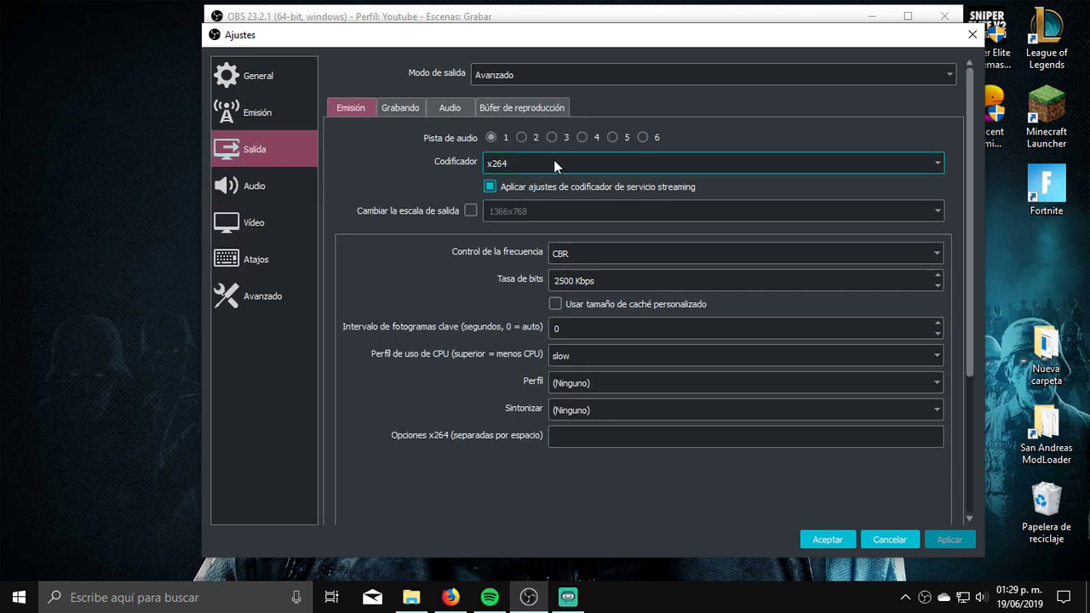
left_click(500, 78)
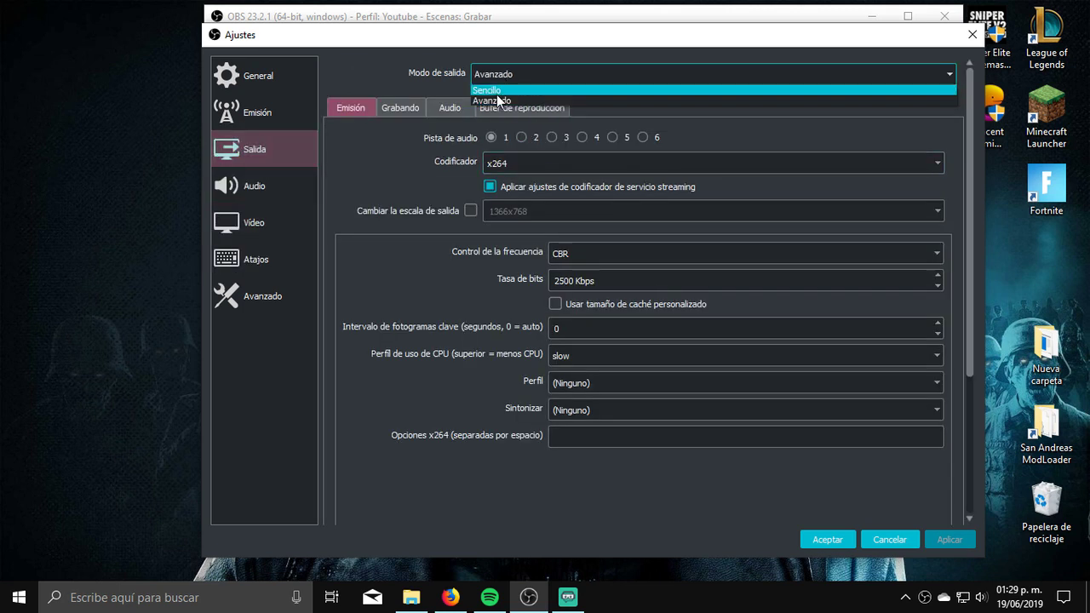
left_click(503, 101)
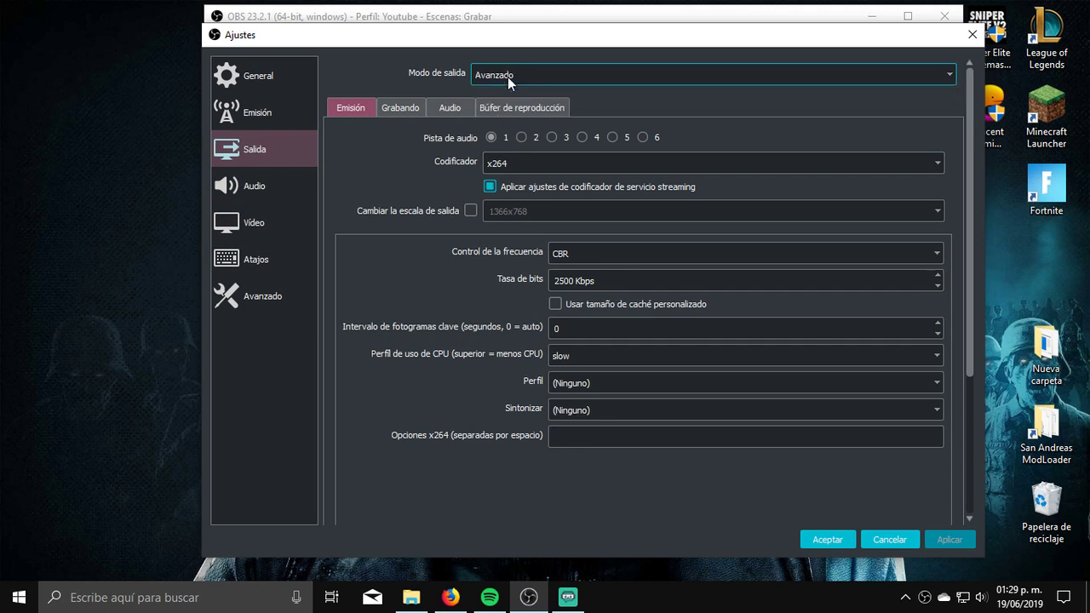
left_click(493, 80)
left_click(484, 91)
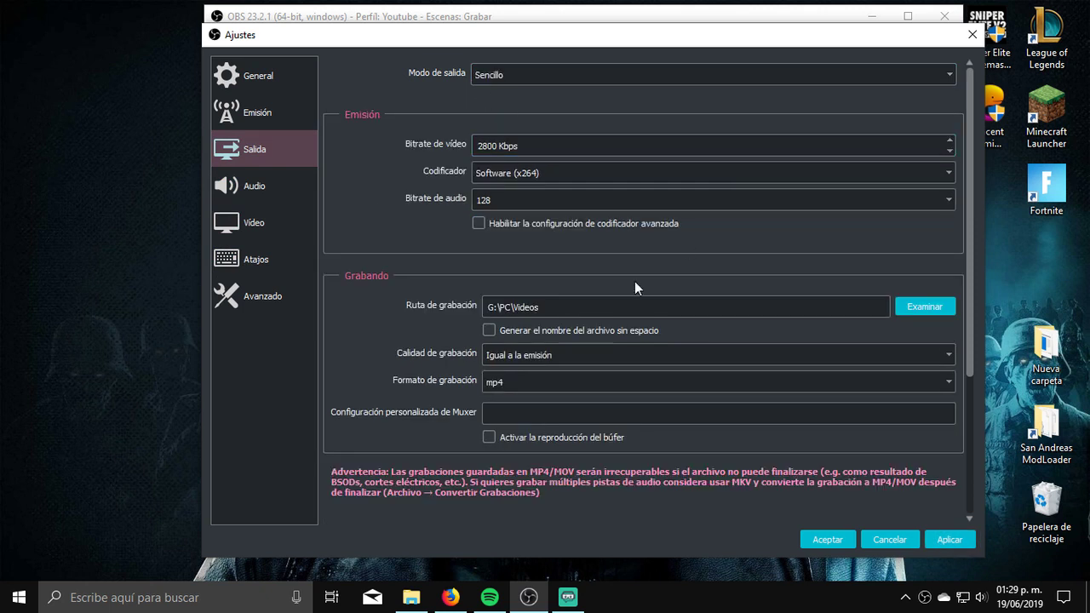
- Enable the advanced encoder settings for streaming and set the encoder preset to veryfast
left_click(479, 224)
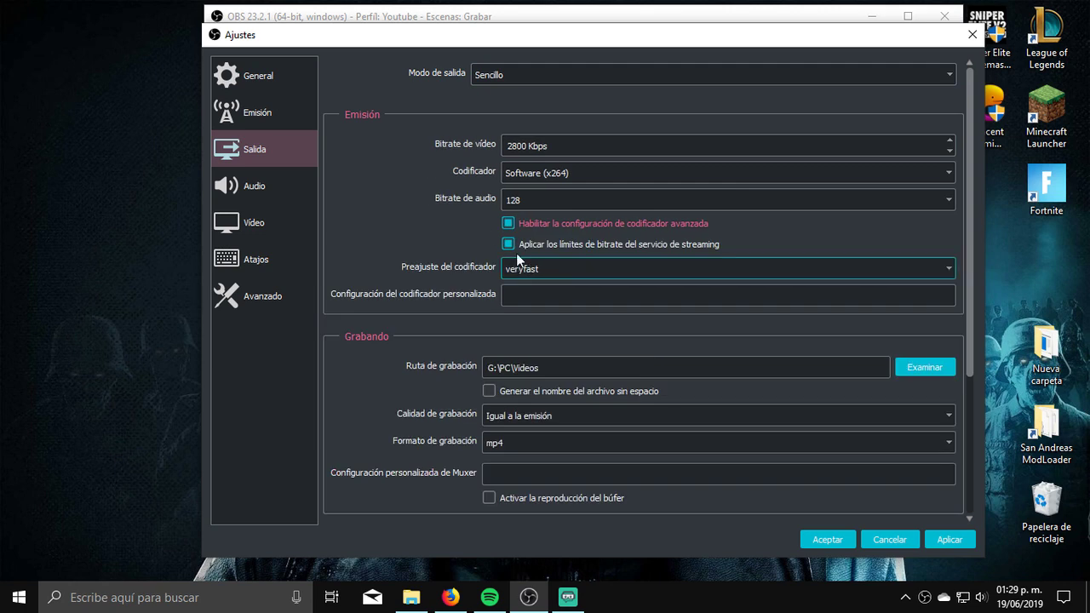
left_click(511, 224)
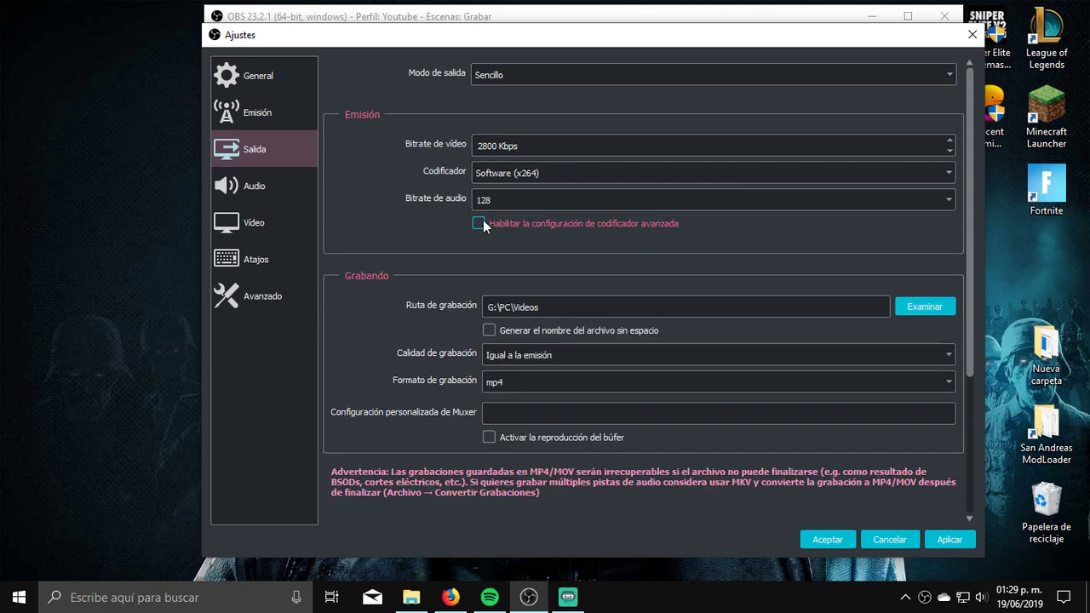
left_click(480, 225)
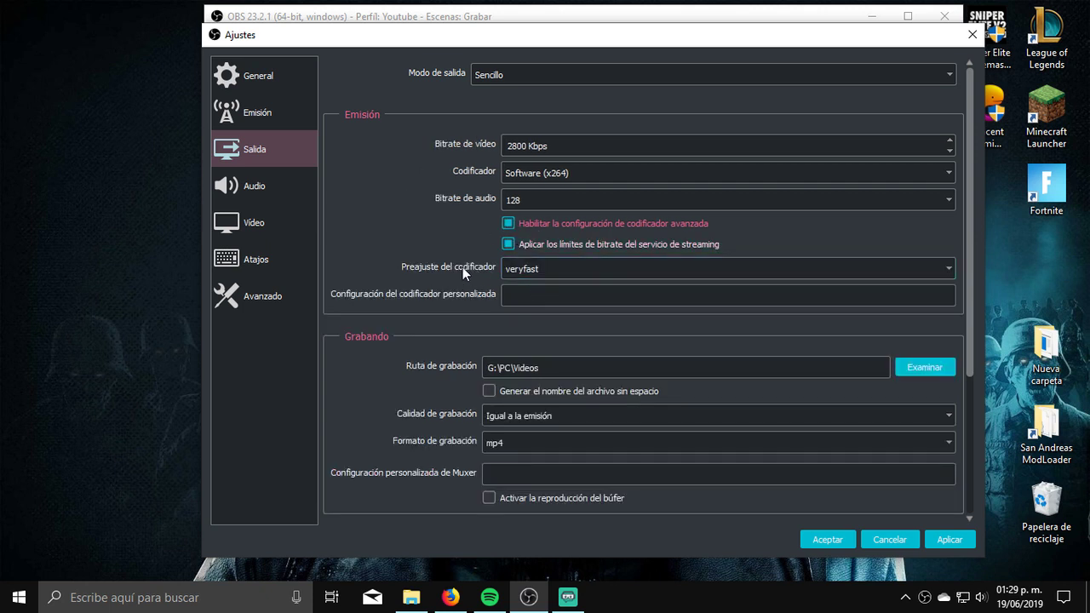
left_click(518, 267)
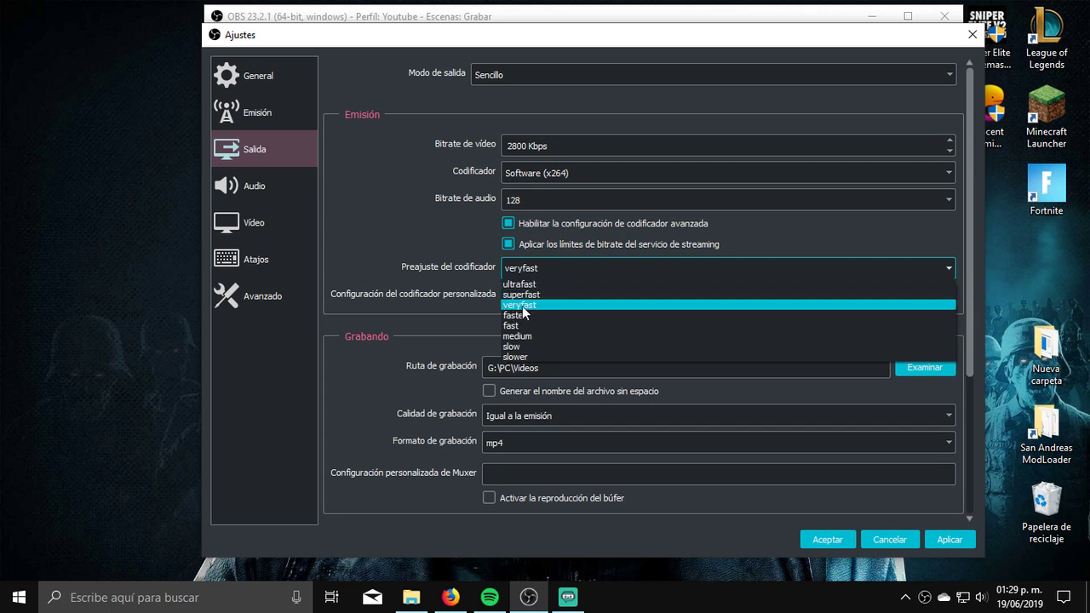
left_click(528, 303)
left_click(519, 275)
left_click(536, 305)
left_click(523, 268)
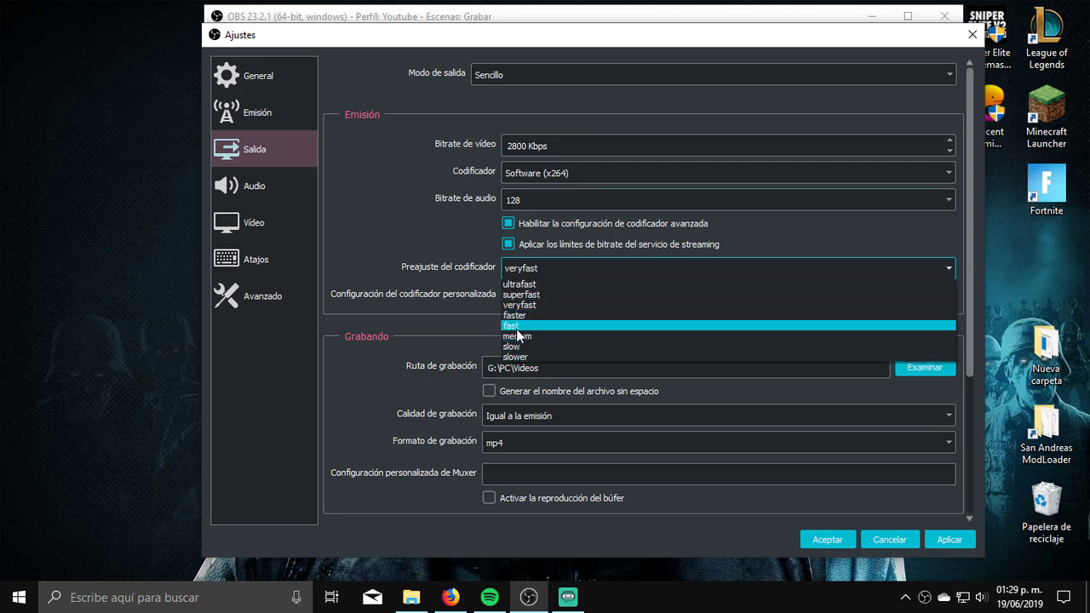
left_click(516, 327)
left_click(524, 268)
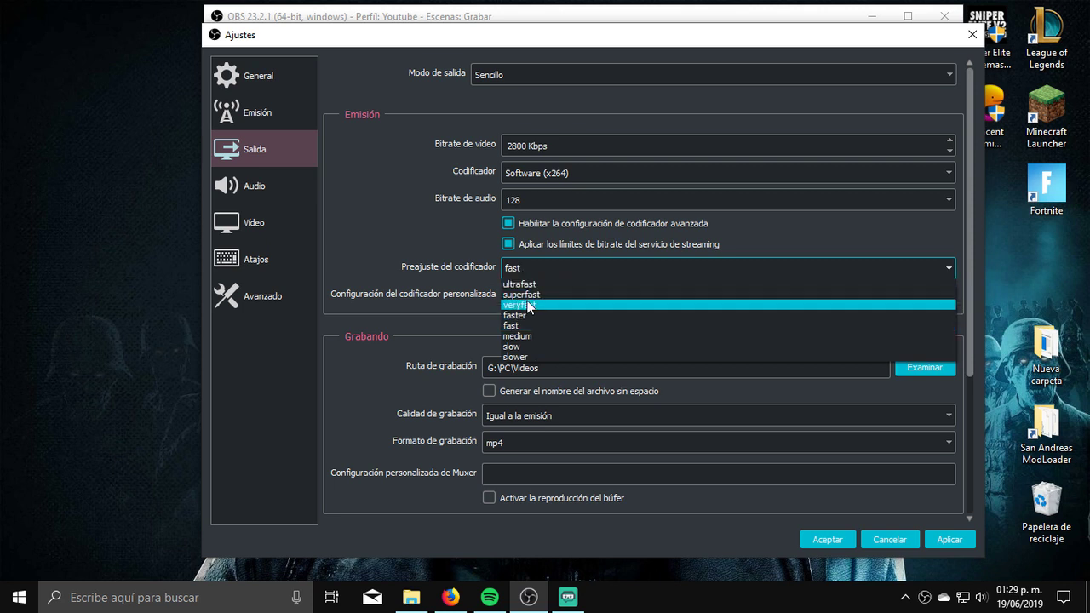
left_click(536, 305)
- Switch the output mode to Avanzado
left_click(509, 74)
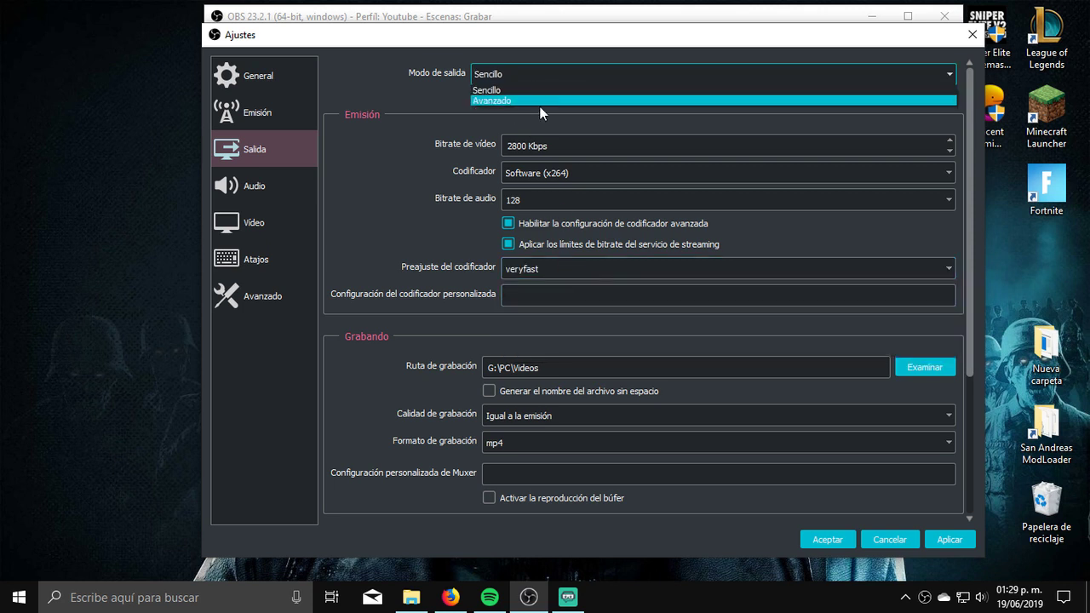
left_click(542, 112)
key("Down")
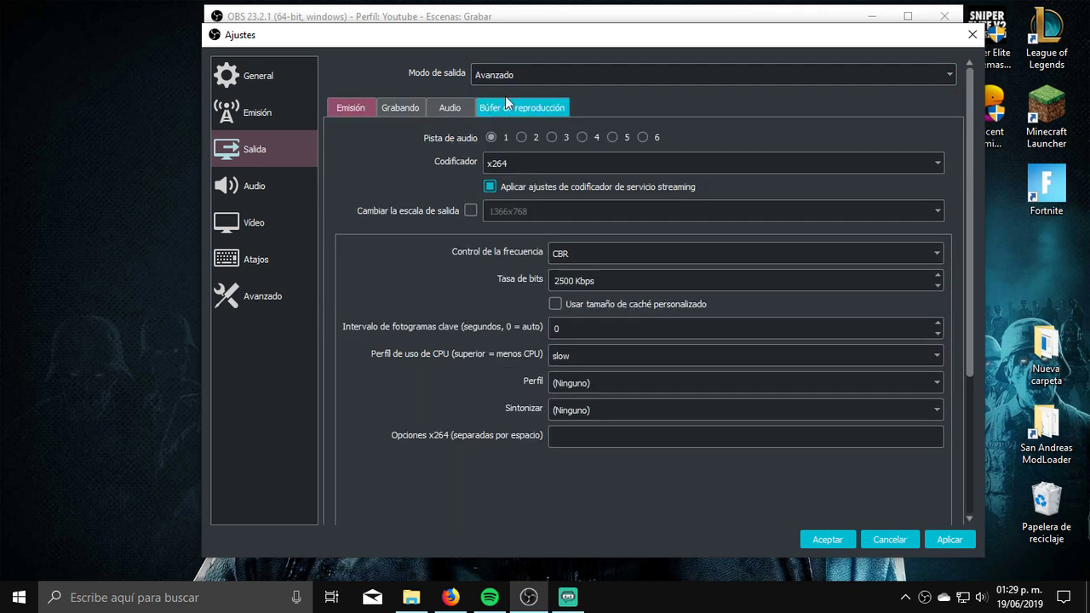
- Set the x264 CPU usage profile to veryfast, apply the changes and close the settings
left_click(596, 355)
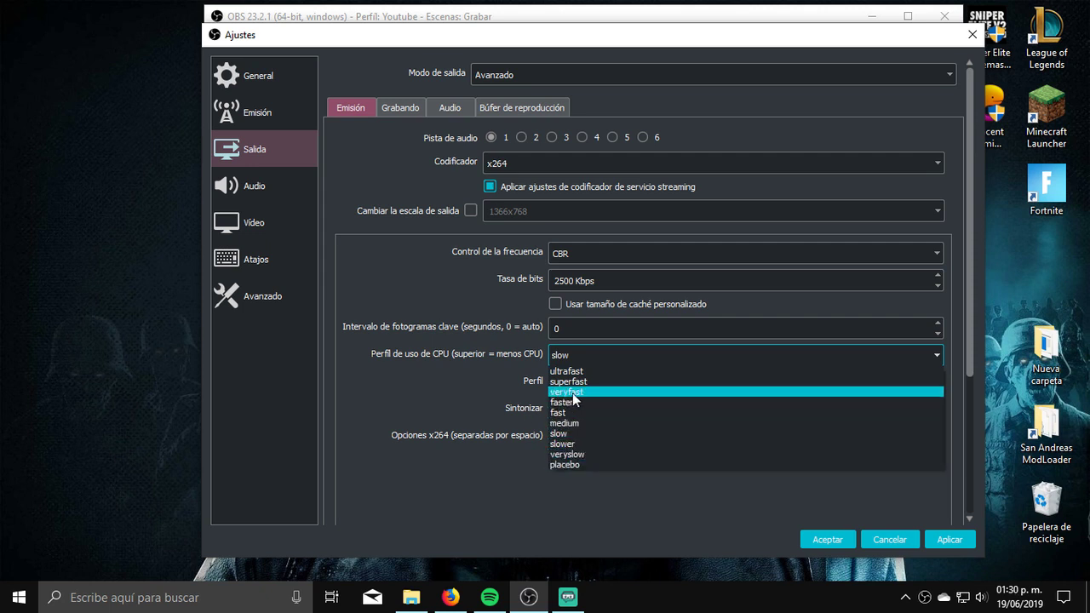
left_click(572, 393)
left_click(572, 355)
left_click(573, 358)
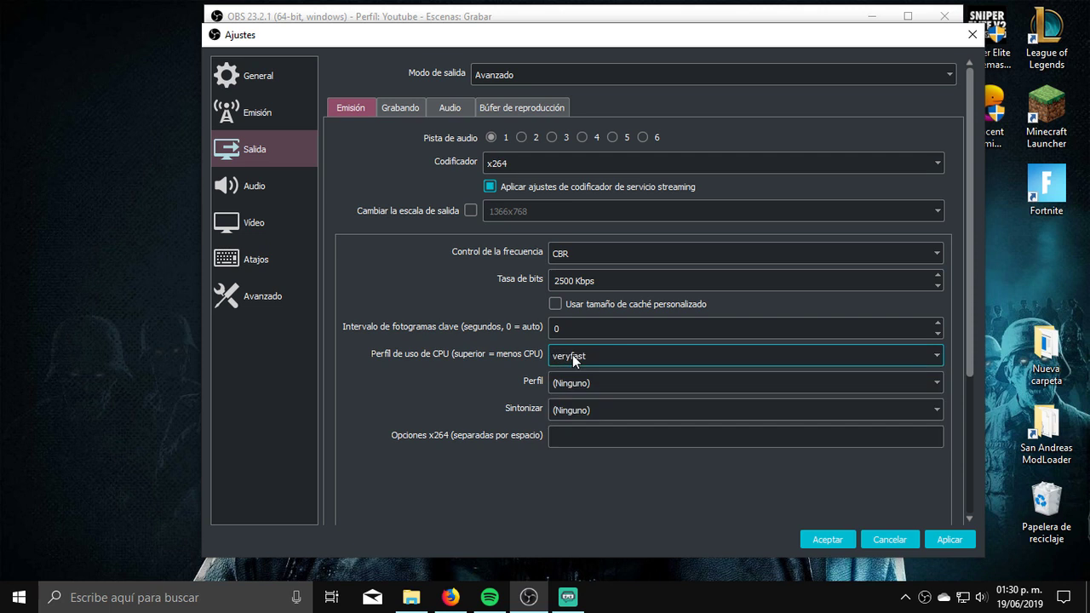
left_click(573, 355)
left_click(687, 352)
left_click(954, 537)
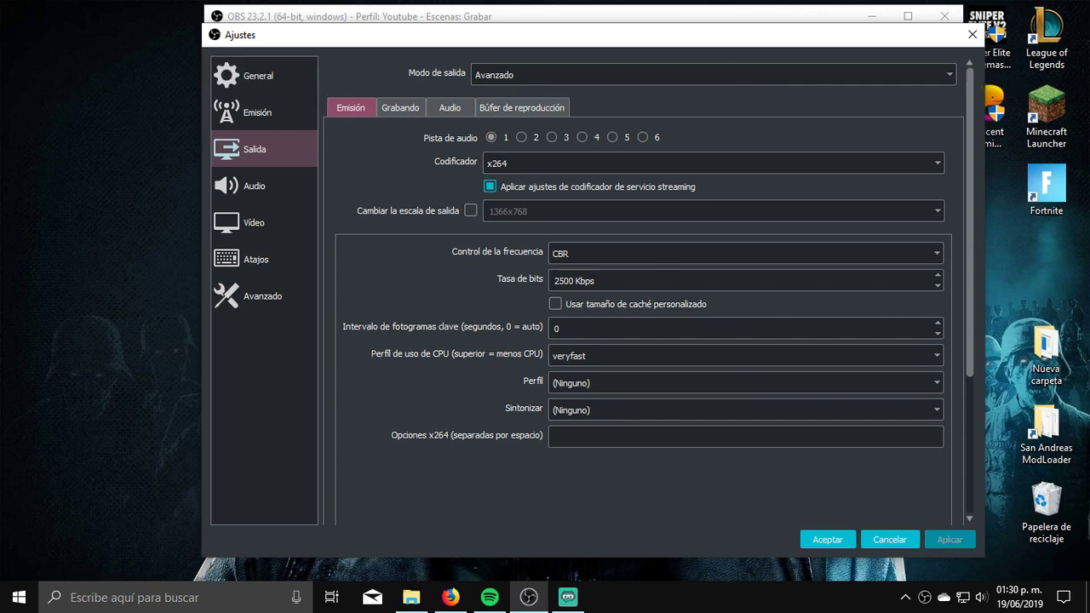
left_click(829, 538)
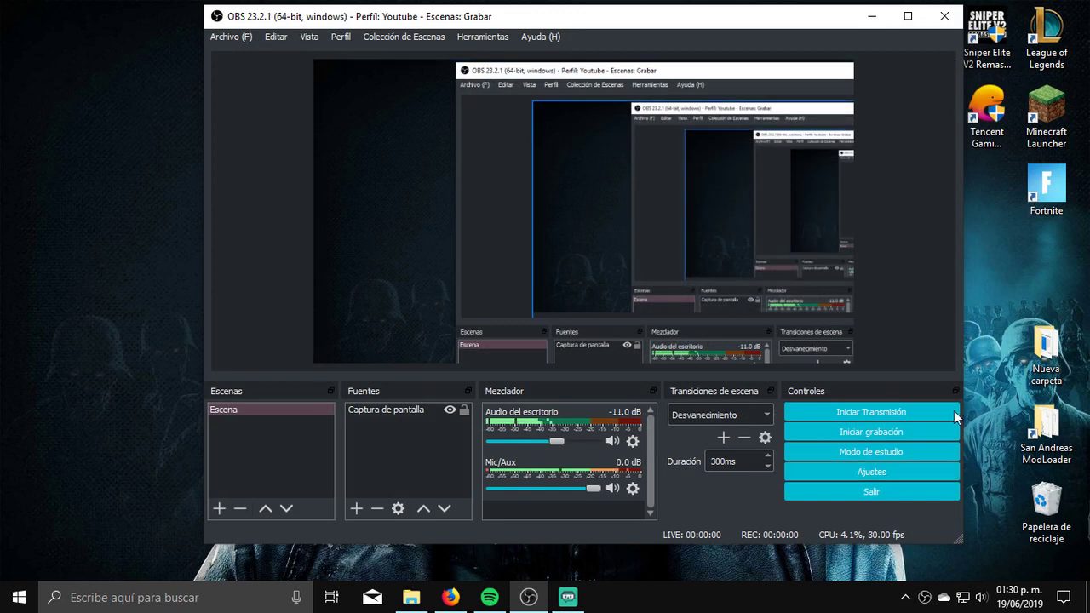
- Start another test recording with the new video and encoder settings
left_click(849, 432)
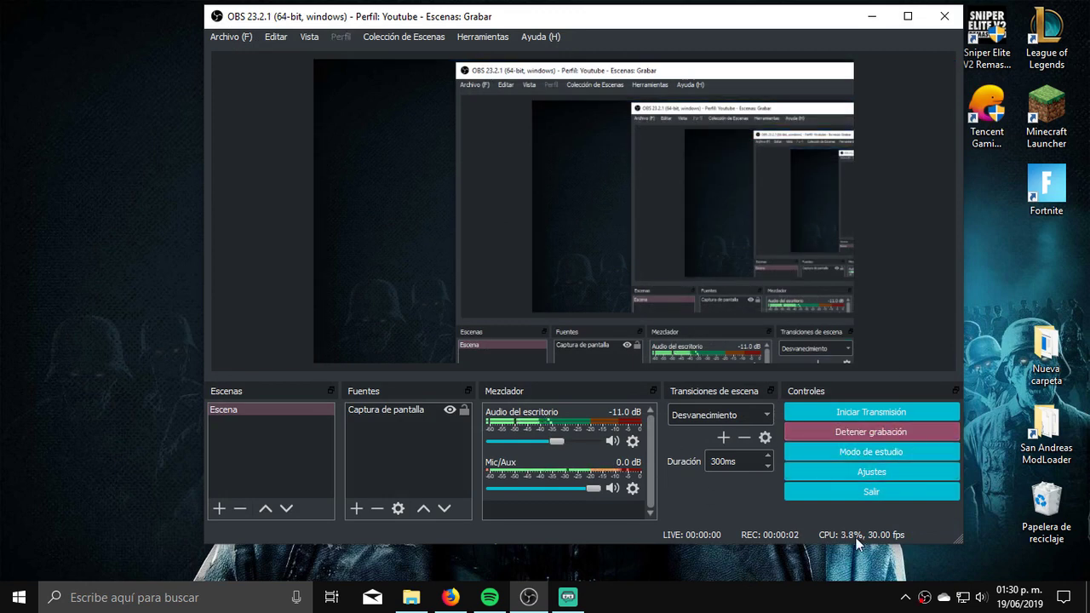